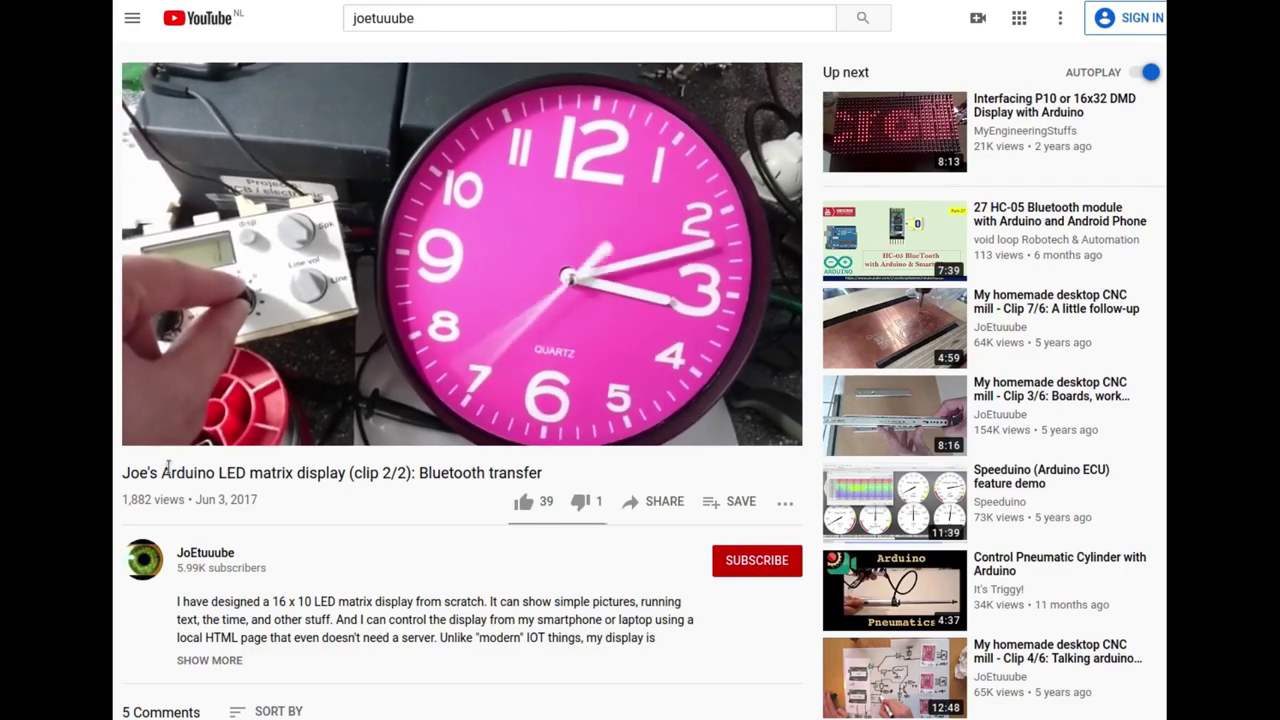
Step: Jump the LED matrix video back from about 5:26 to 4:36 on the progress bar
click(648, 408)
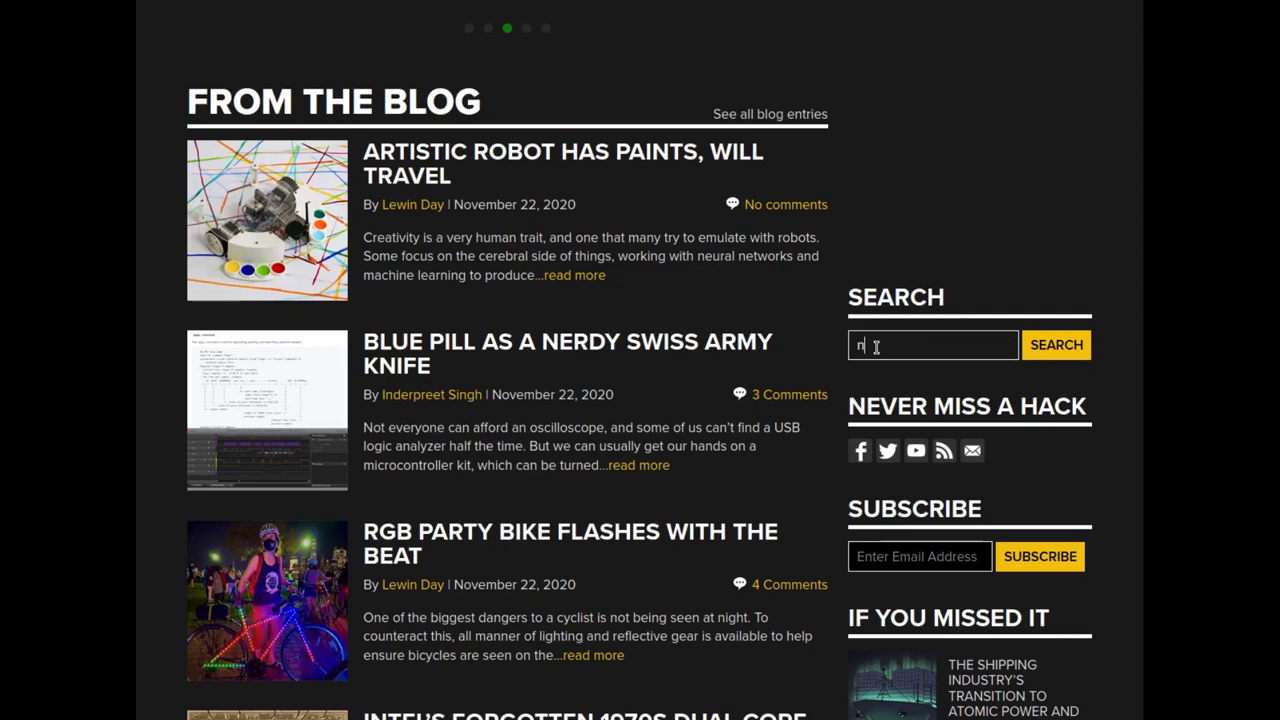
Step: Run the Hackaday sidebar search for 'nipkow'
key(Return)
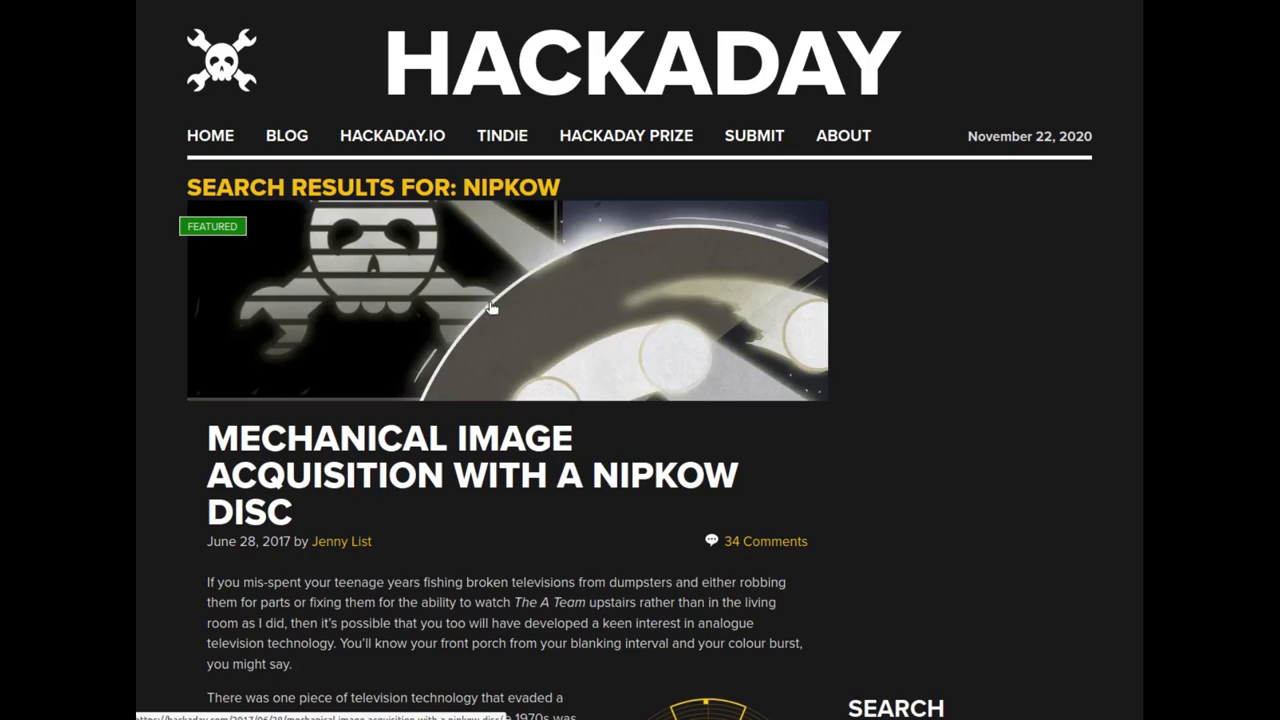
scroll(510, 308, down, 3)
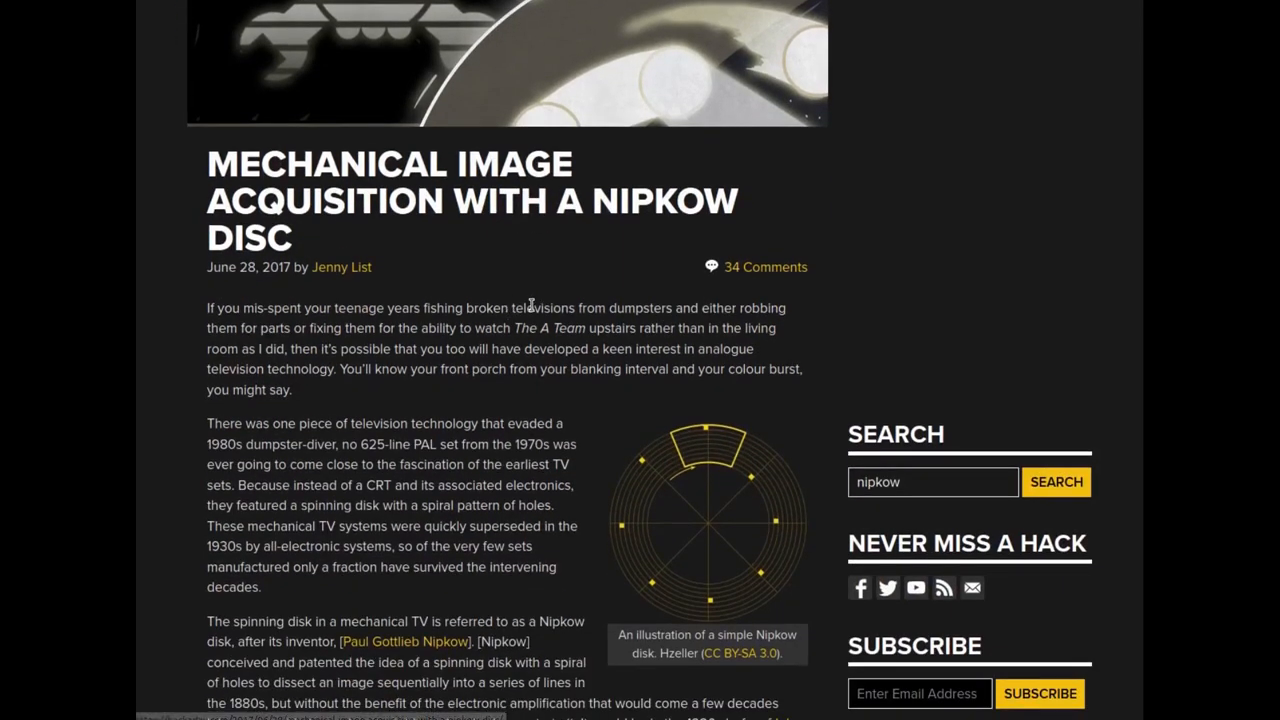
scroll(510, 308, down, 5)
scroll(510, 308, down, 3)
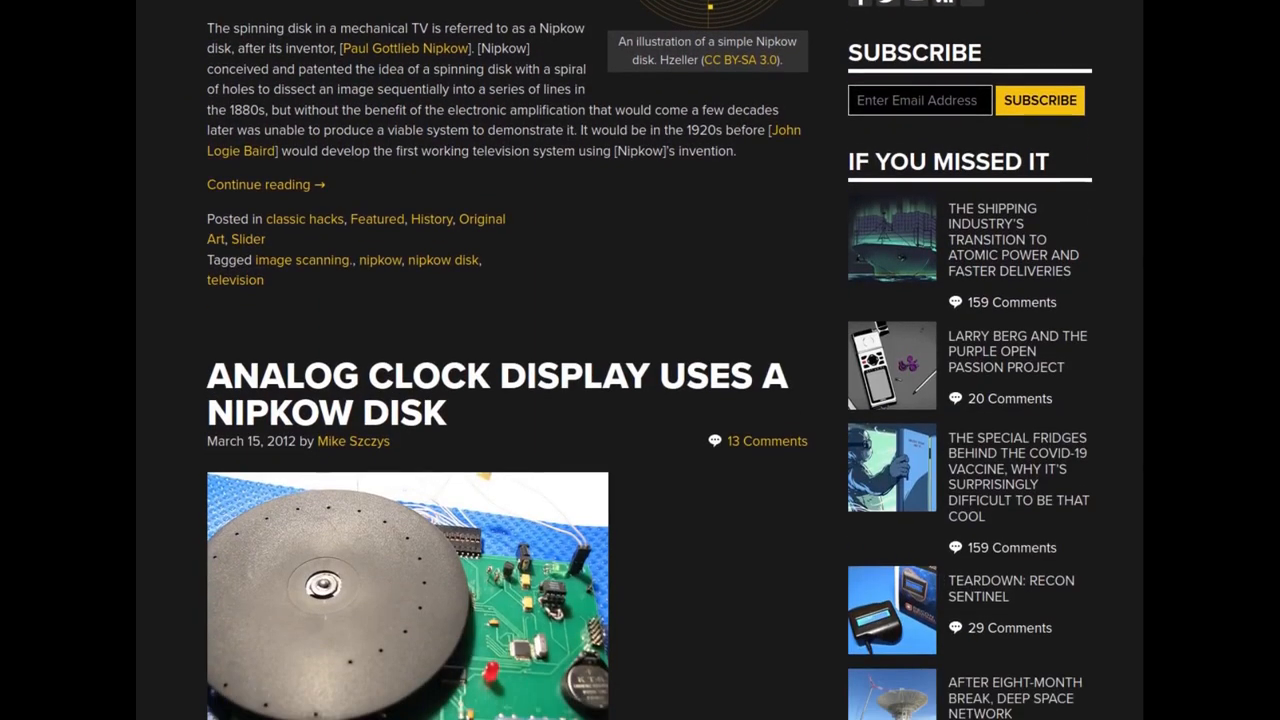
scroll(510, 308, down, 4)
scroll(510, 308, down, 3)
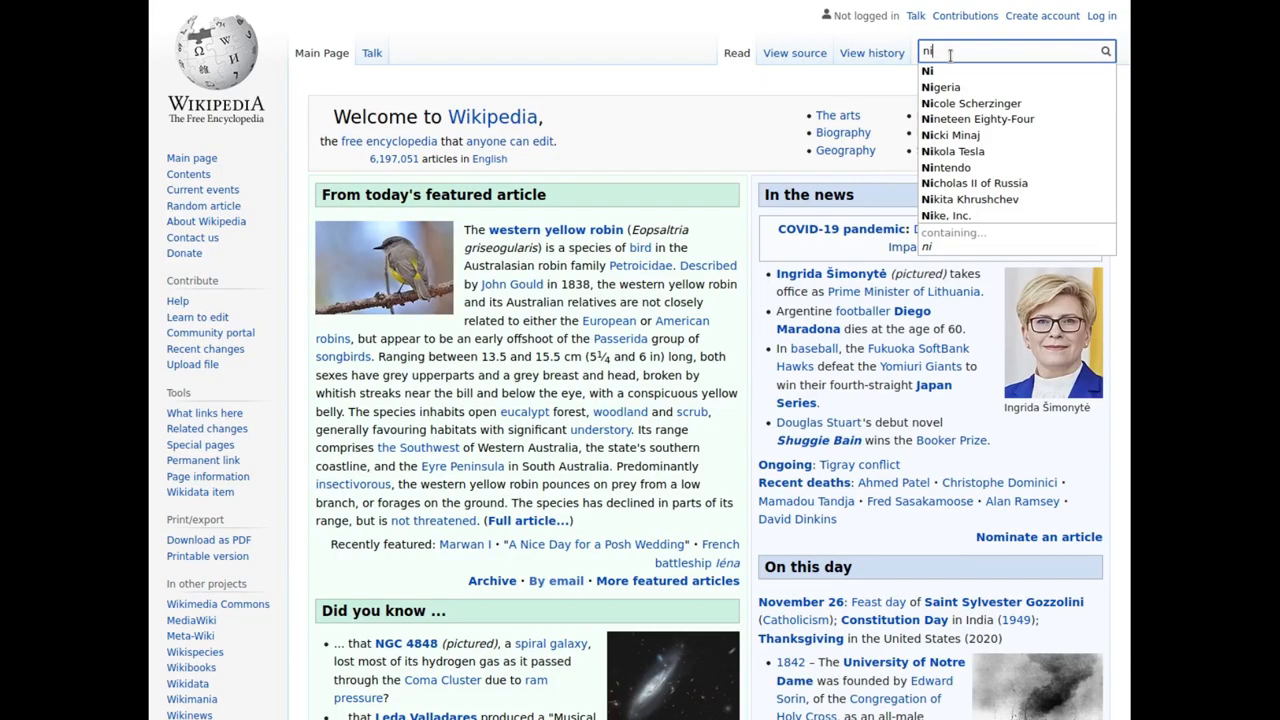
text(kow disk)
Step: Search Wikipedia for 'nipkow disk' to reach the Nipkow disk article
key(Return)
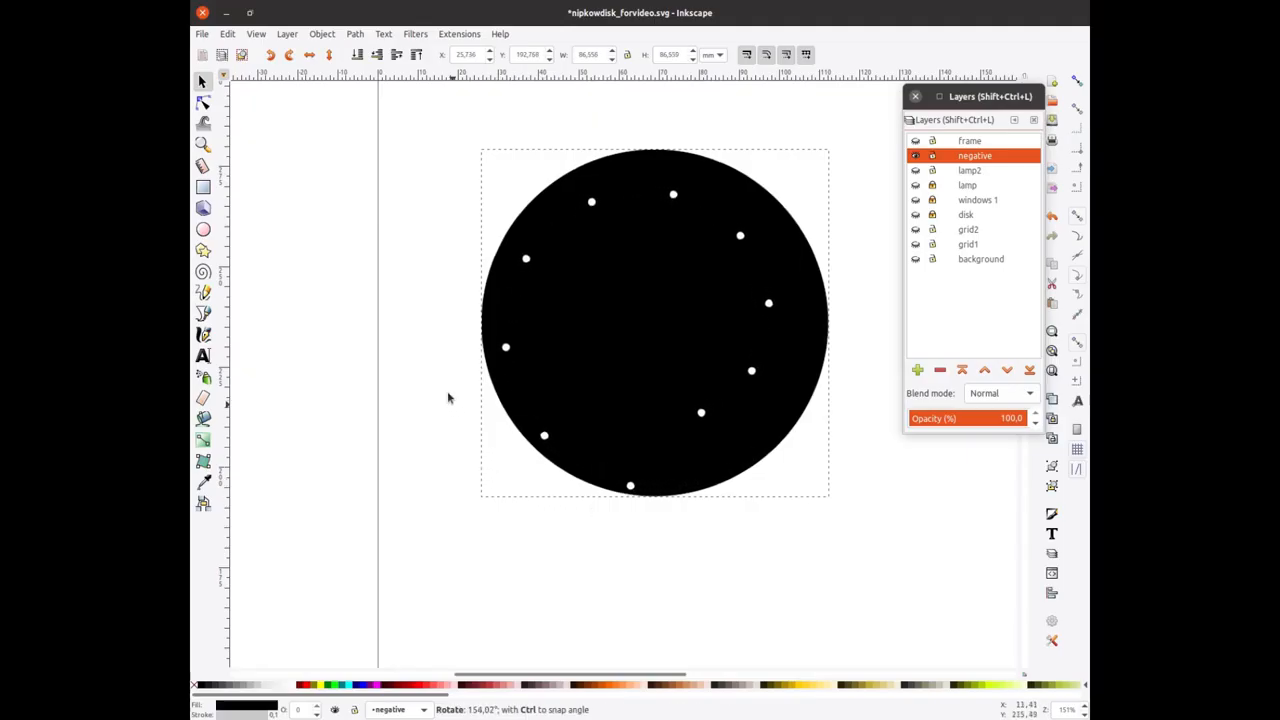
Step: Show the trapezoid frame layer and rotate the holed disk so its holes sweep through the frame
drag(430, 314, 466, 183)
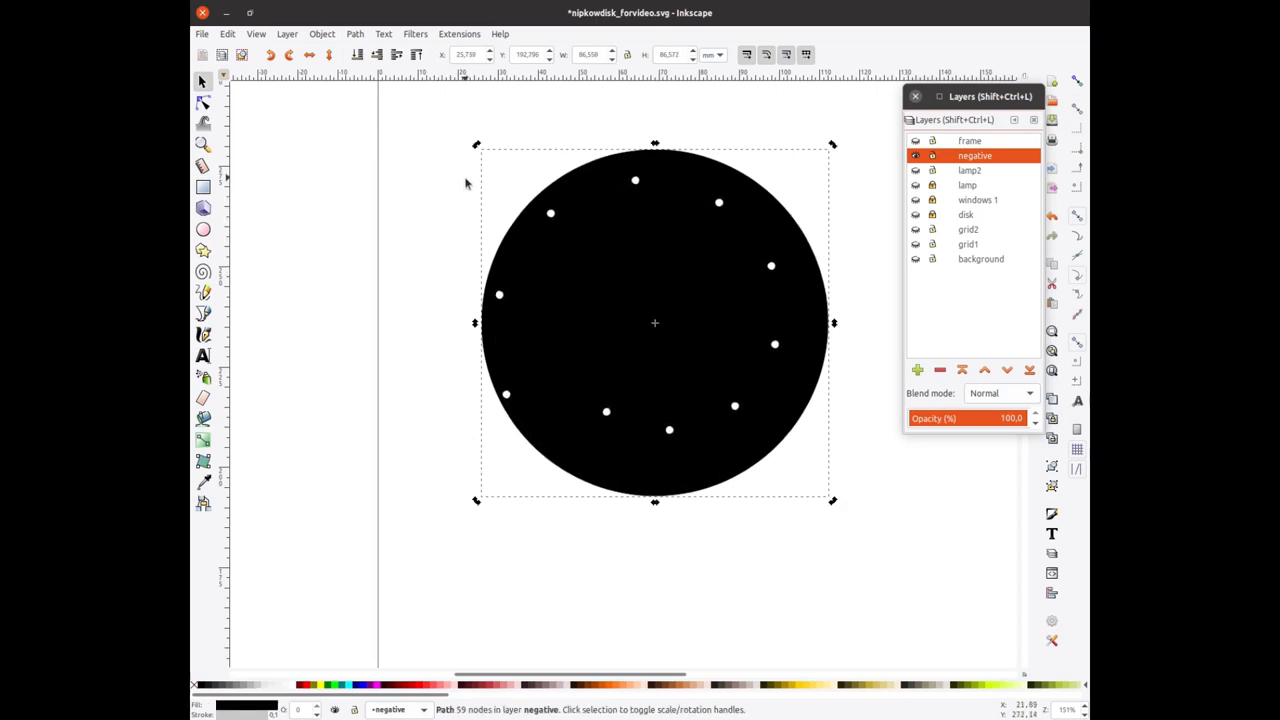
click(916, 141)
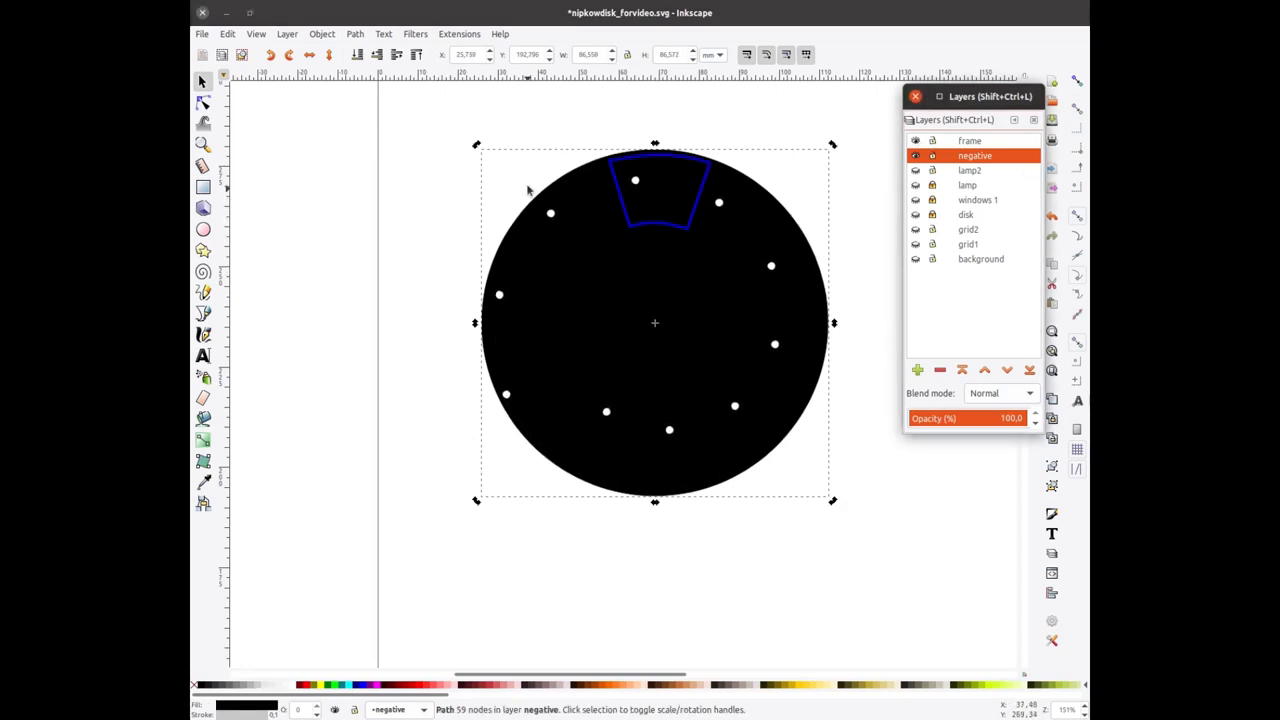
mouse_move(479, 143)
mouse_down()
mouse_move(746, 122)
mouse_move(864, 430)
mouse_move(589, 556)
mouse_move(435, 358)
mouse_move(534, 112)
mouse_up()
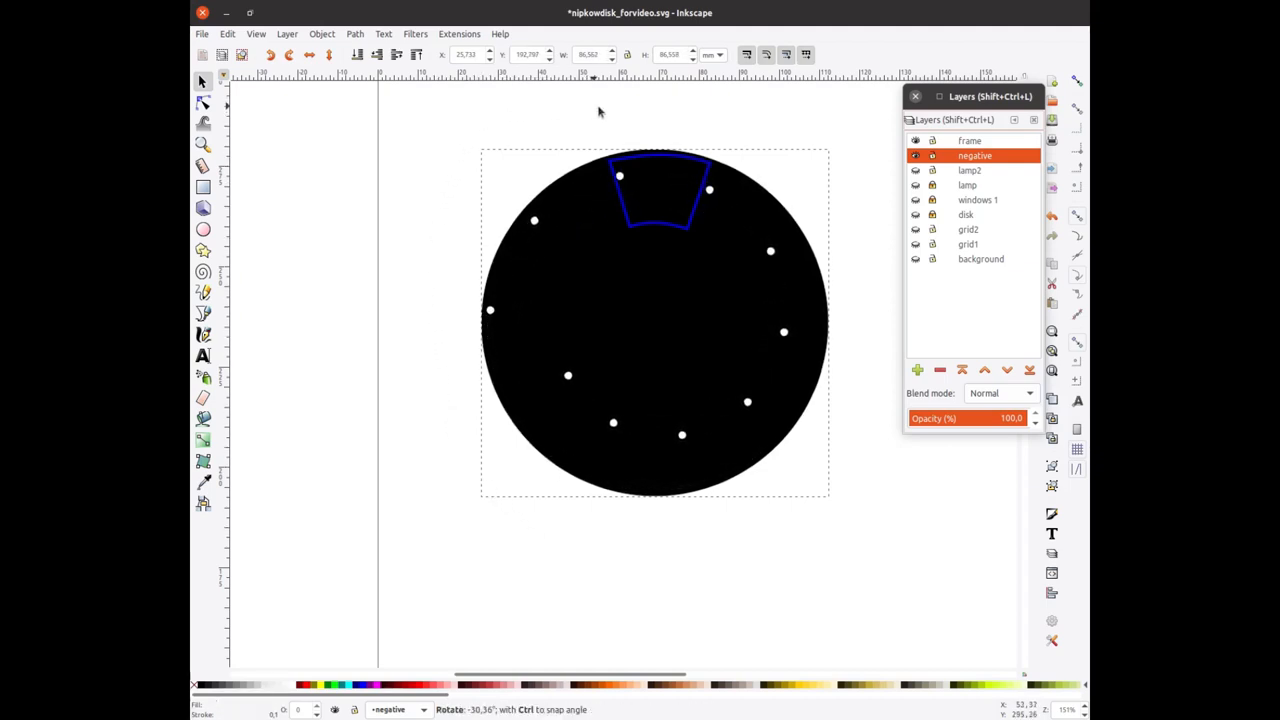
drag(534, 112, 560, 105)
mouse_move(831, 147)
mouse_down()
mouse_move(652, 466)
mouse_move(698, 186)
mouse_move(806, 461)
mouse_move(594, 358)
mouse_move(699, 400)
mouse_up()
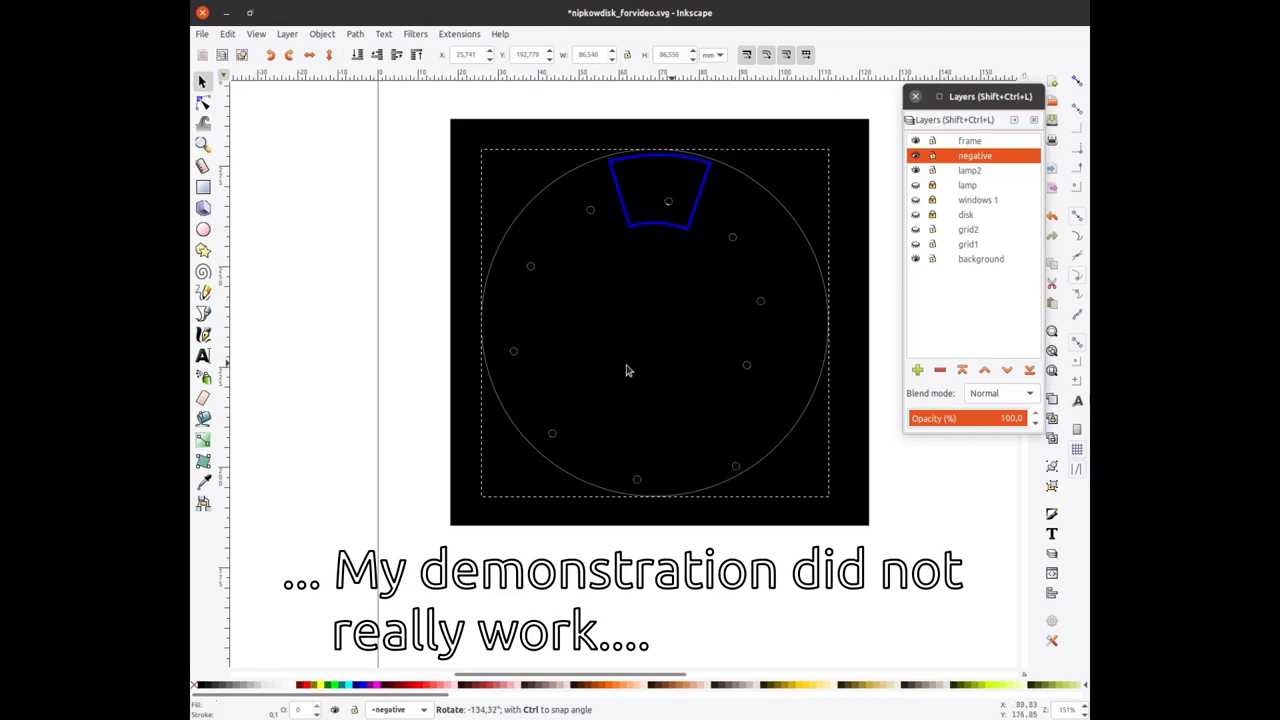
mouse_move(699, 400)
mouse_down()
mouse_move(685, 243)
mouse_move(655, 228)
mouse_move(605, 312)
mouse_move(748, 256)
mouse_move(668, 262)
mouse_move(628, 371)
mouse_up()
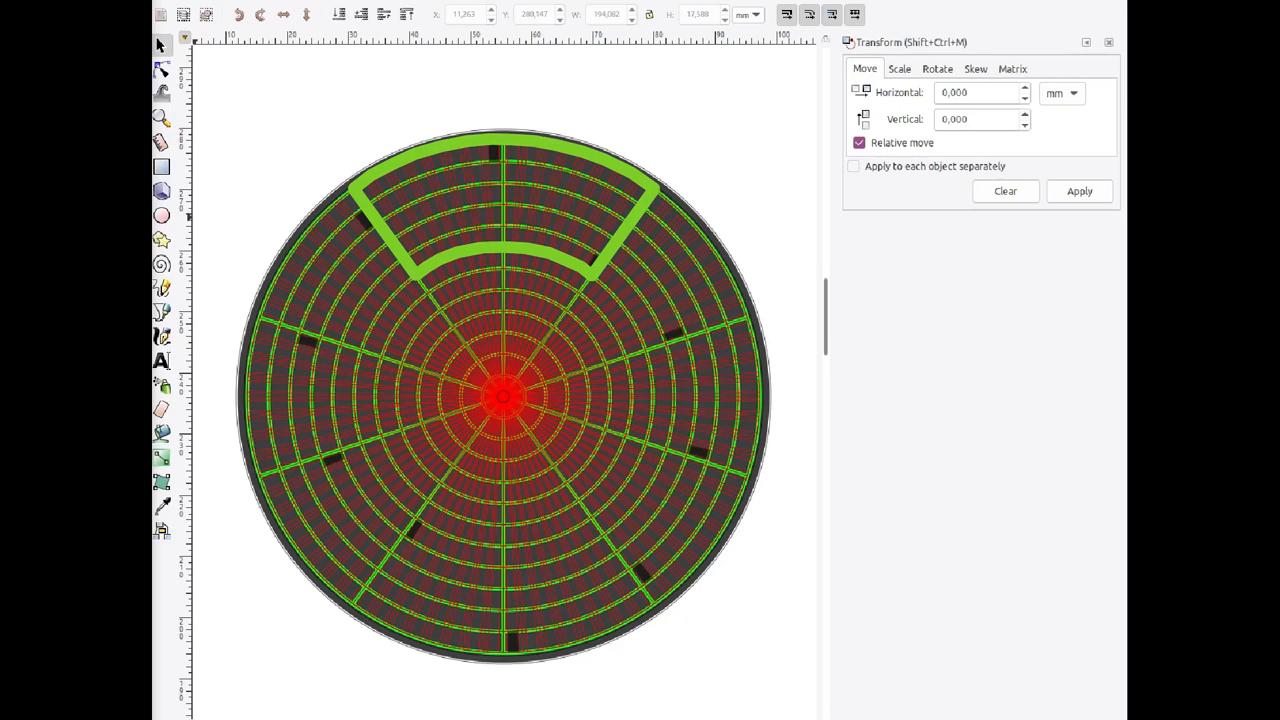
Step: Hide the grid, nudge the red wedge into place and add a rotated copy counterclockwise beside it
key(numbersign)
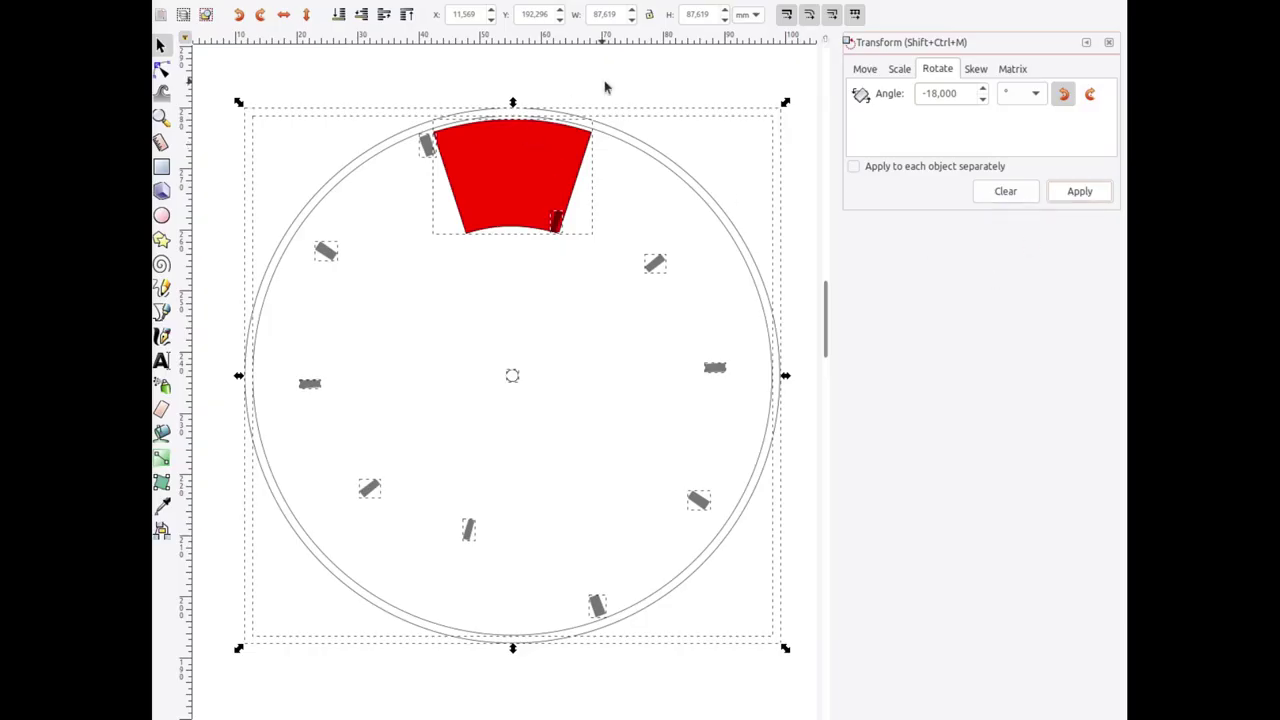
key(Escape)
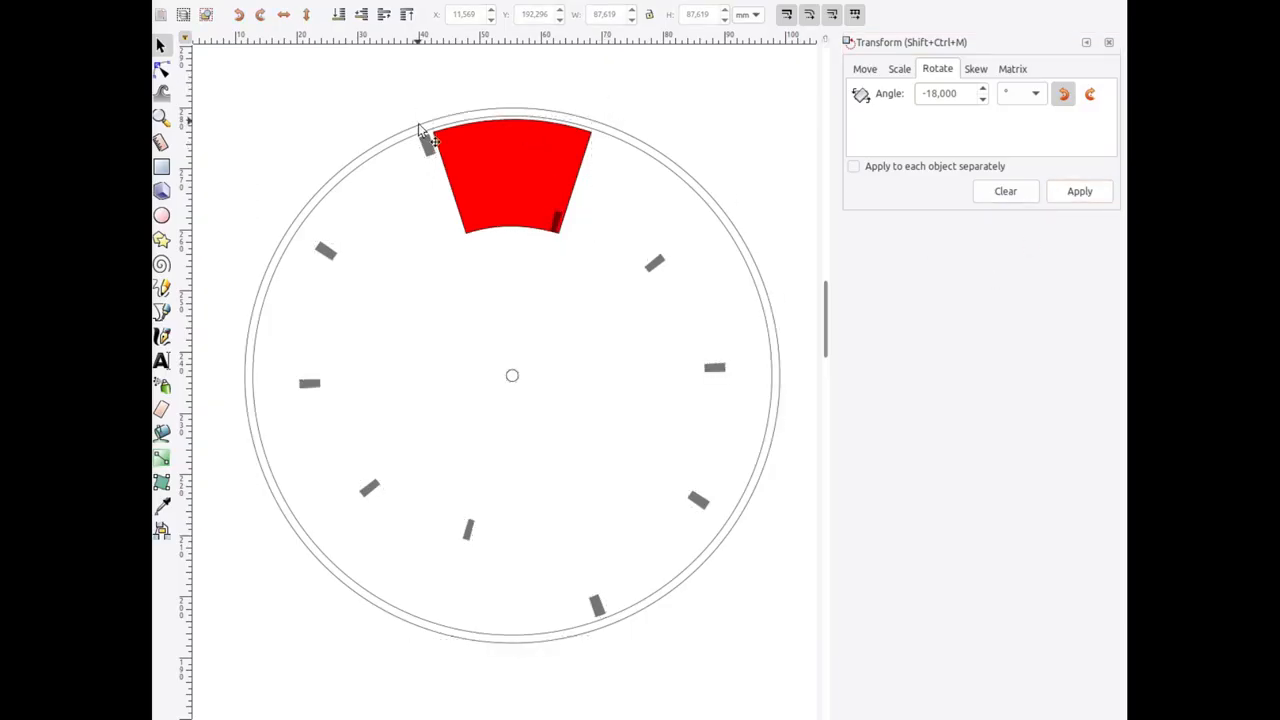
click(508, 185)
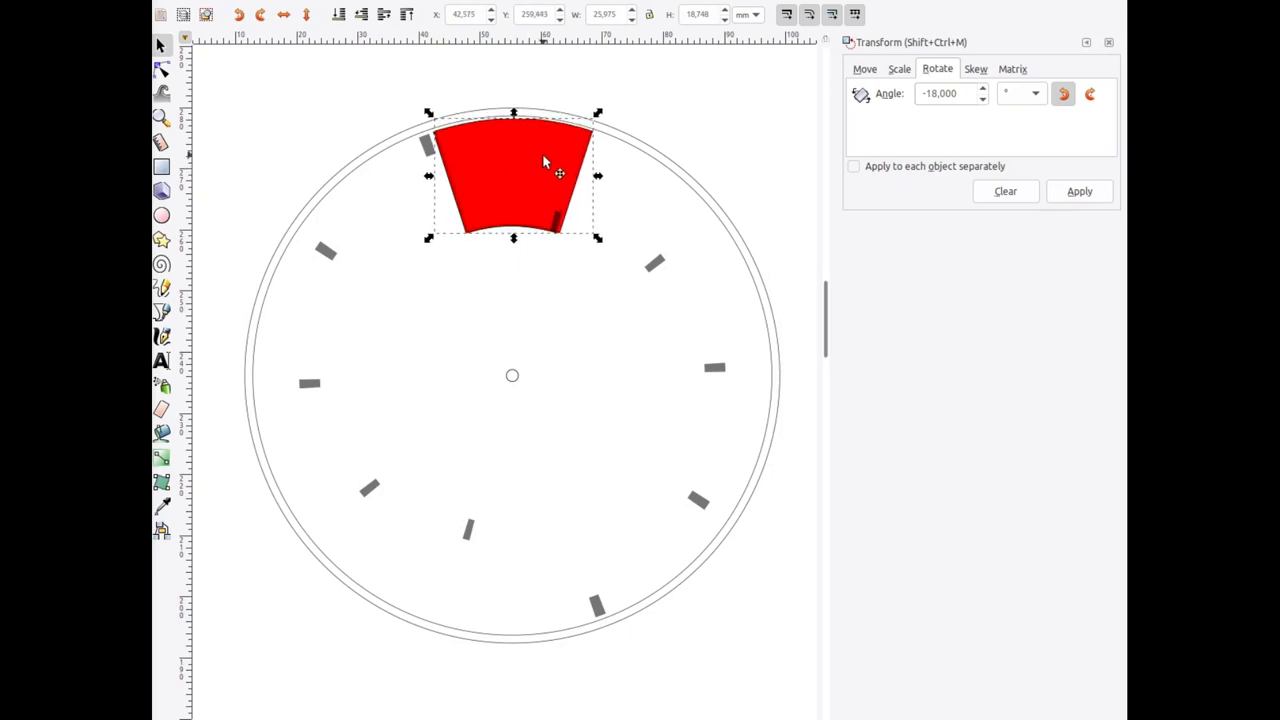
mouse_move(542, 160)
mouse_down()
mouse_move(512, 180)
mouse_move(513, 380)
mouse_up()
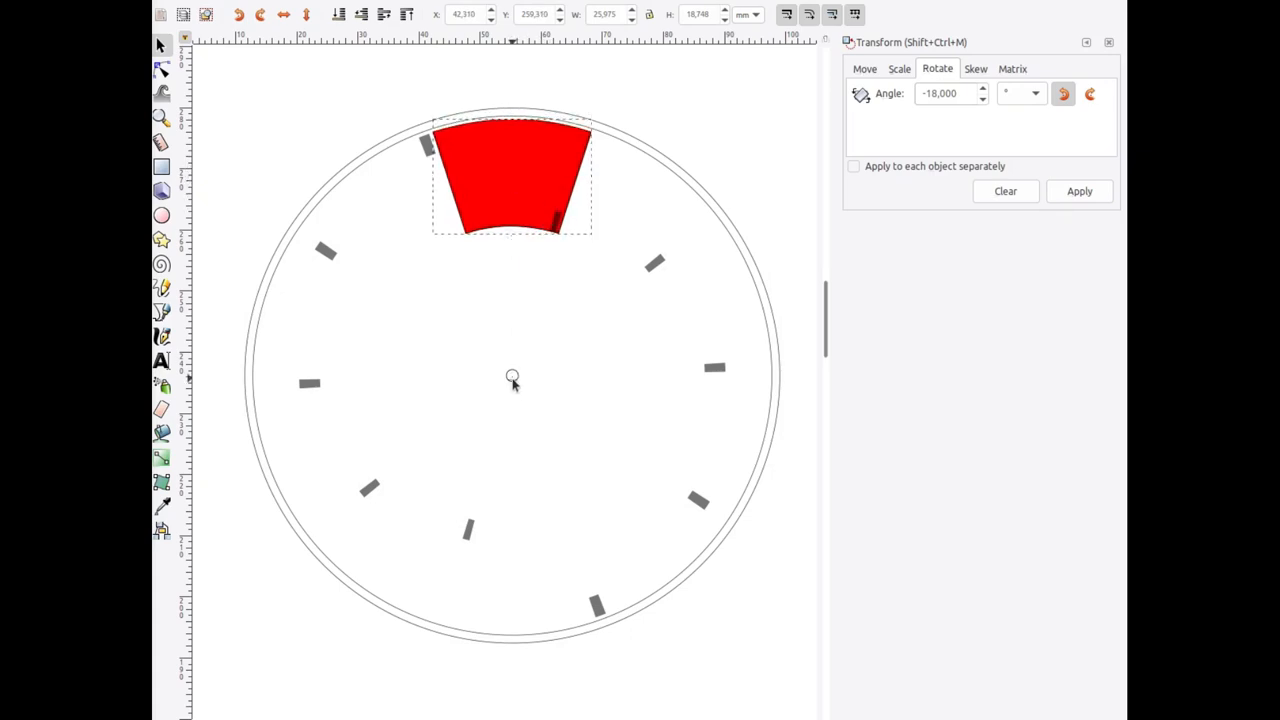
key(ctrl+d)
key(bracketleft)
key(ctrl+d)
key(bracketleft)
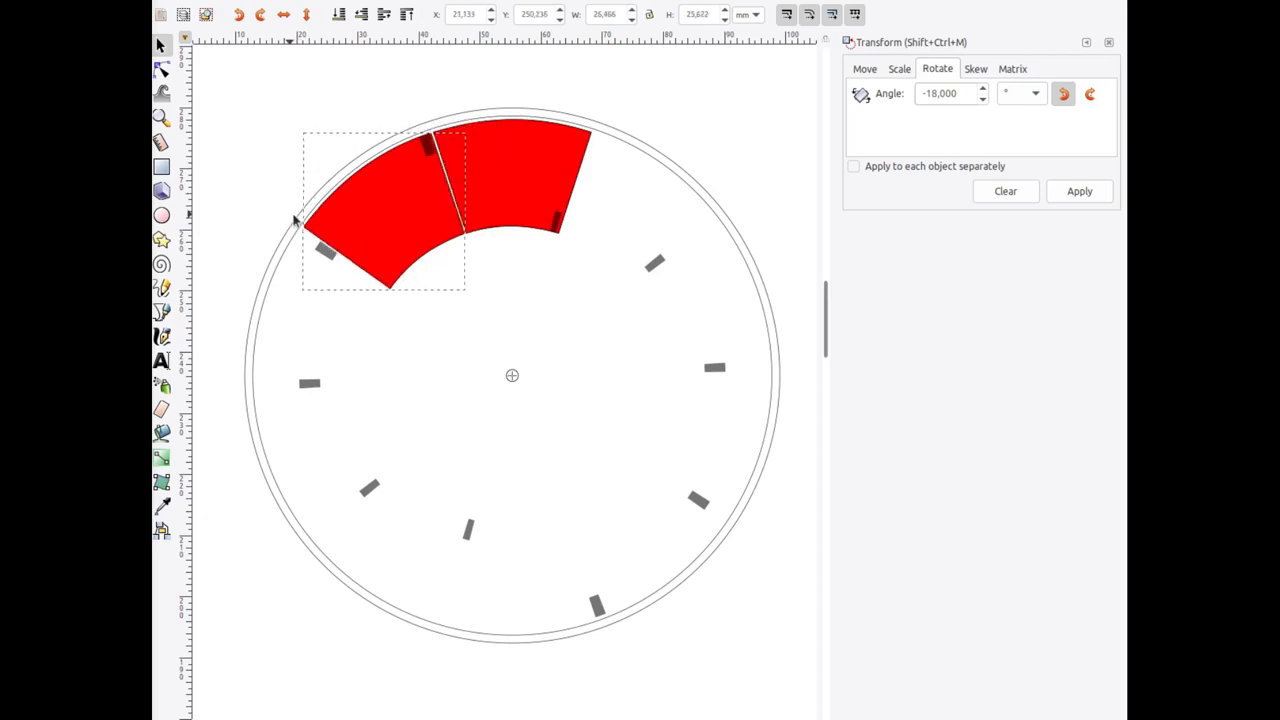
Step: Add a clockwise-rotated copy of the wedge and nudge the three-wedge top arc into place
click(515, 170)
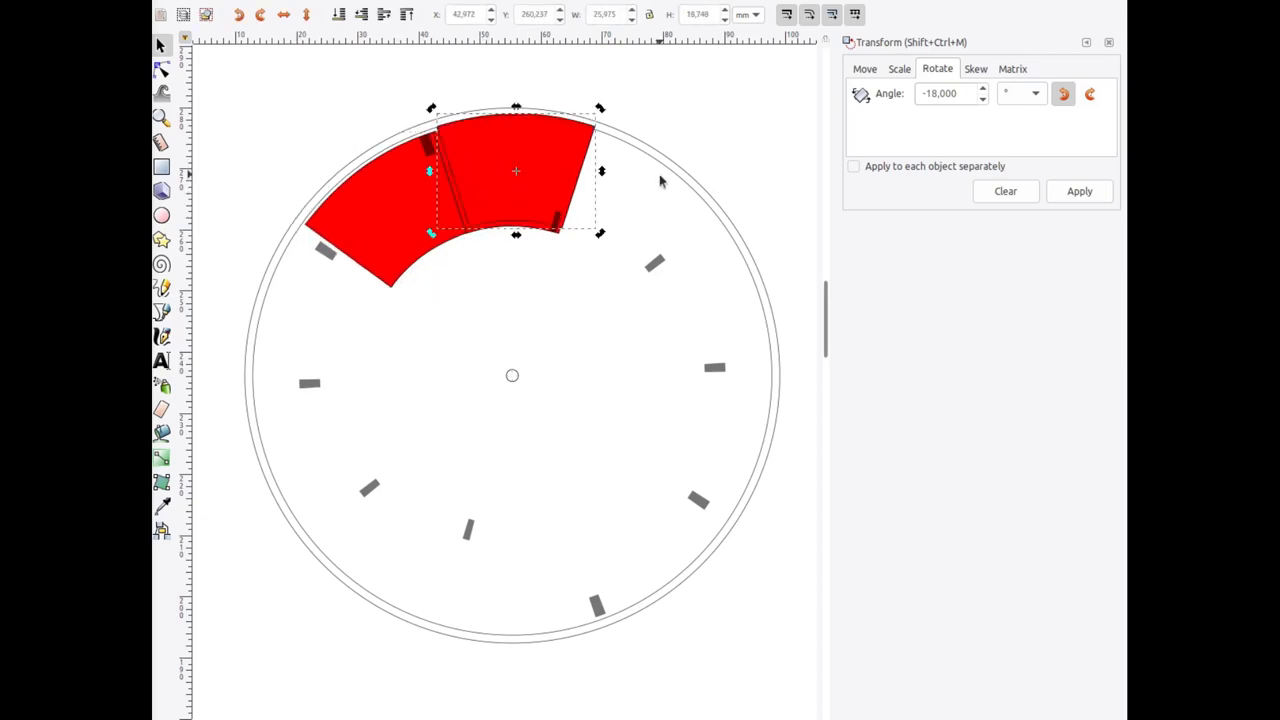
key(alt+Left)
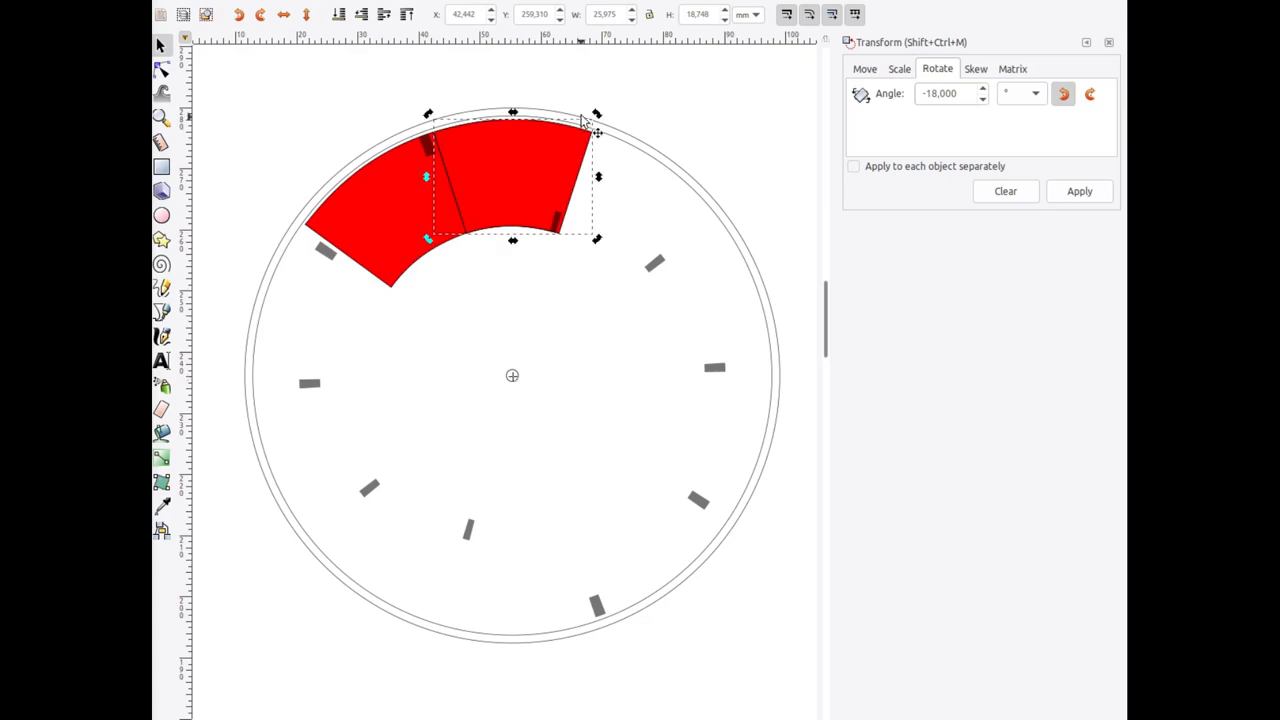
key(ctrl+d)
key(bracketright)
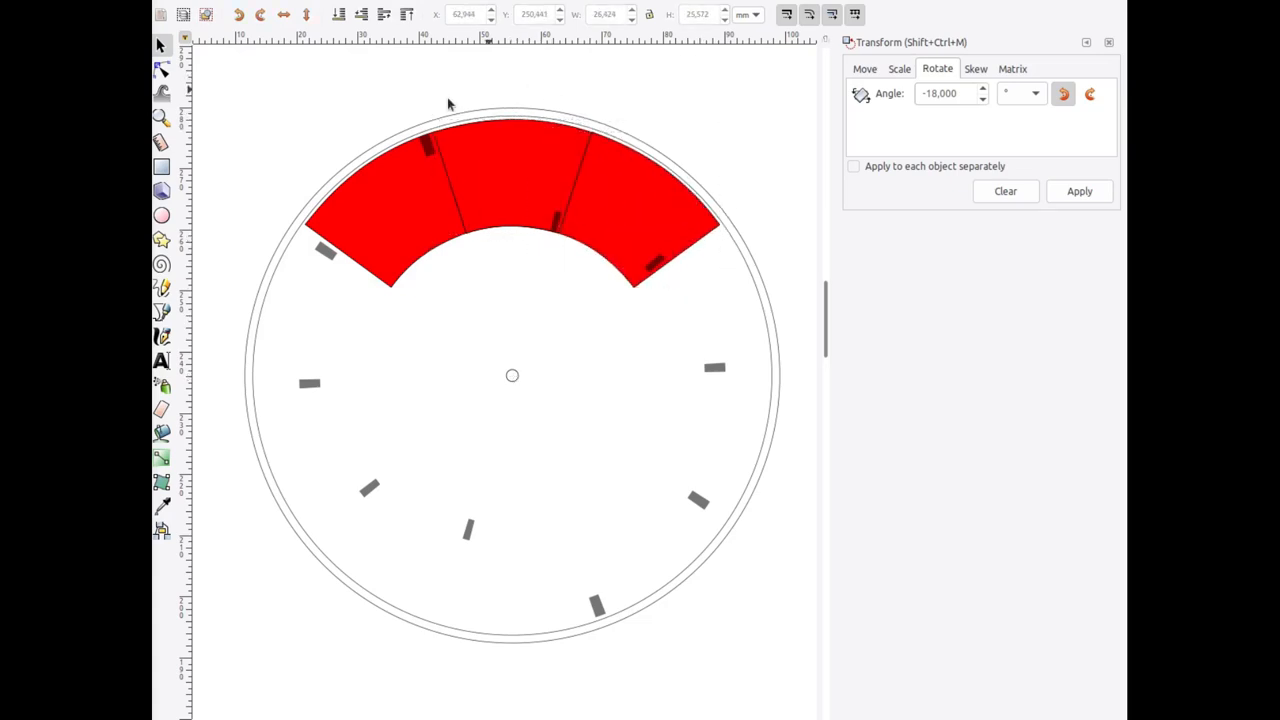
key(ctrl+a)
key(alt+Left)
key(alt+Up)
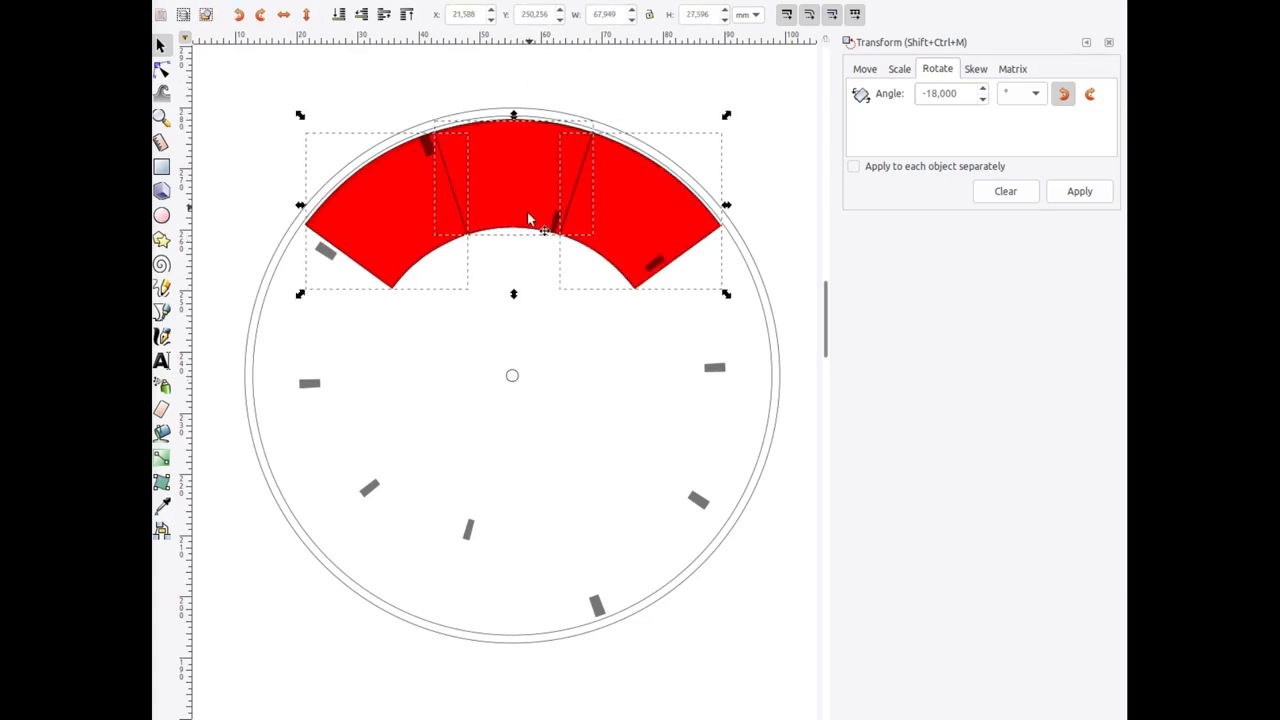
Step: Duplicate the three-wedge arc and flip it vertically to the bottom of the disk
key(ctrl+d)
key(v)
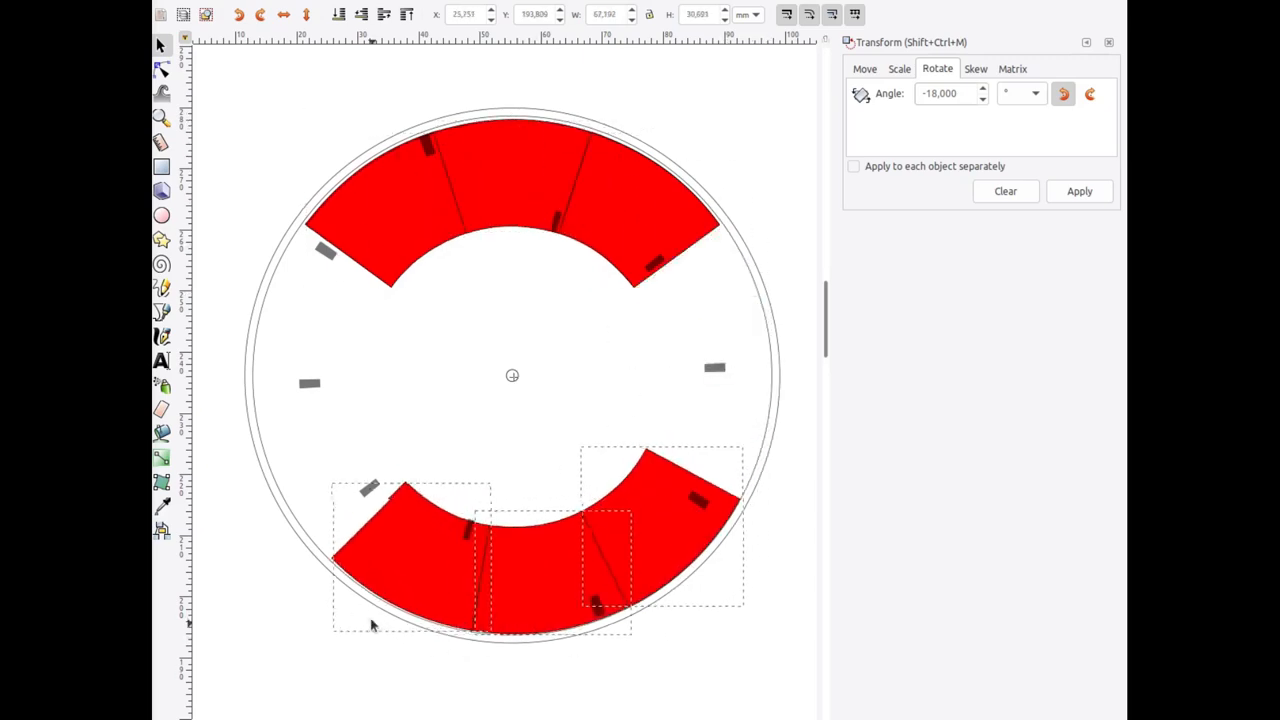
click(760, 698)
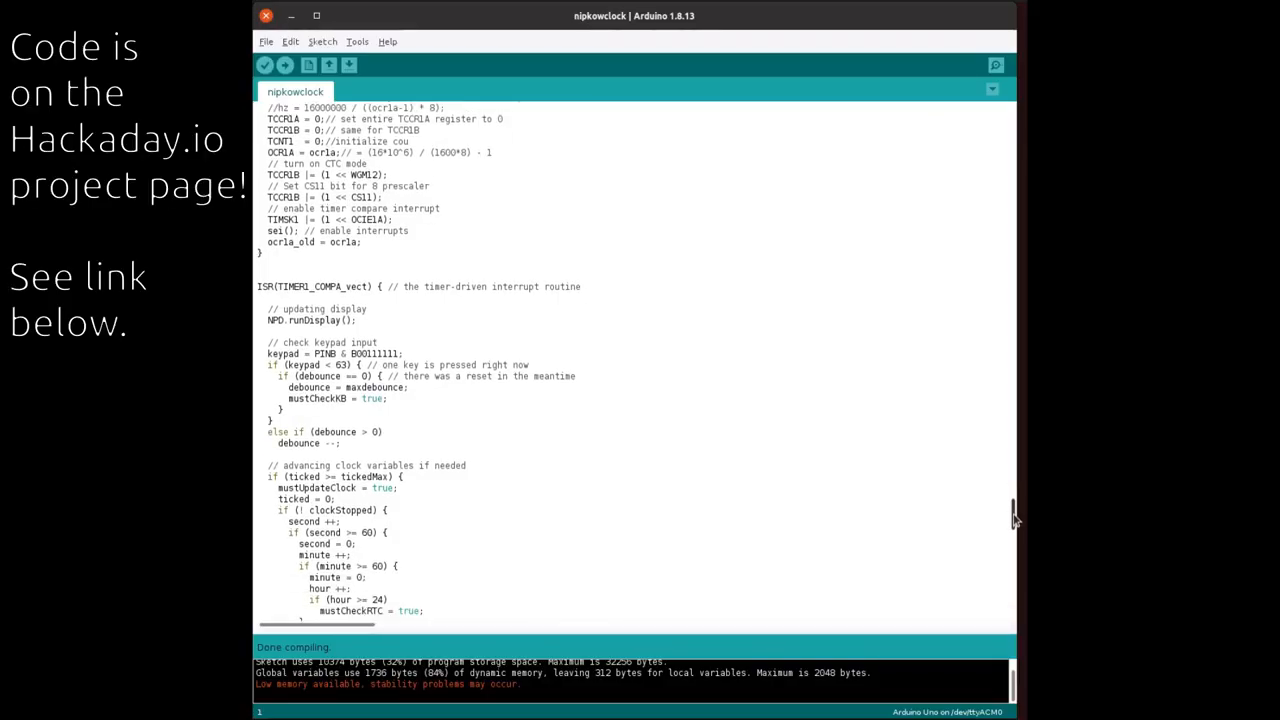
drag(1014, 490, 1014, 522)
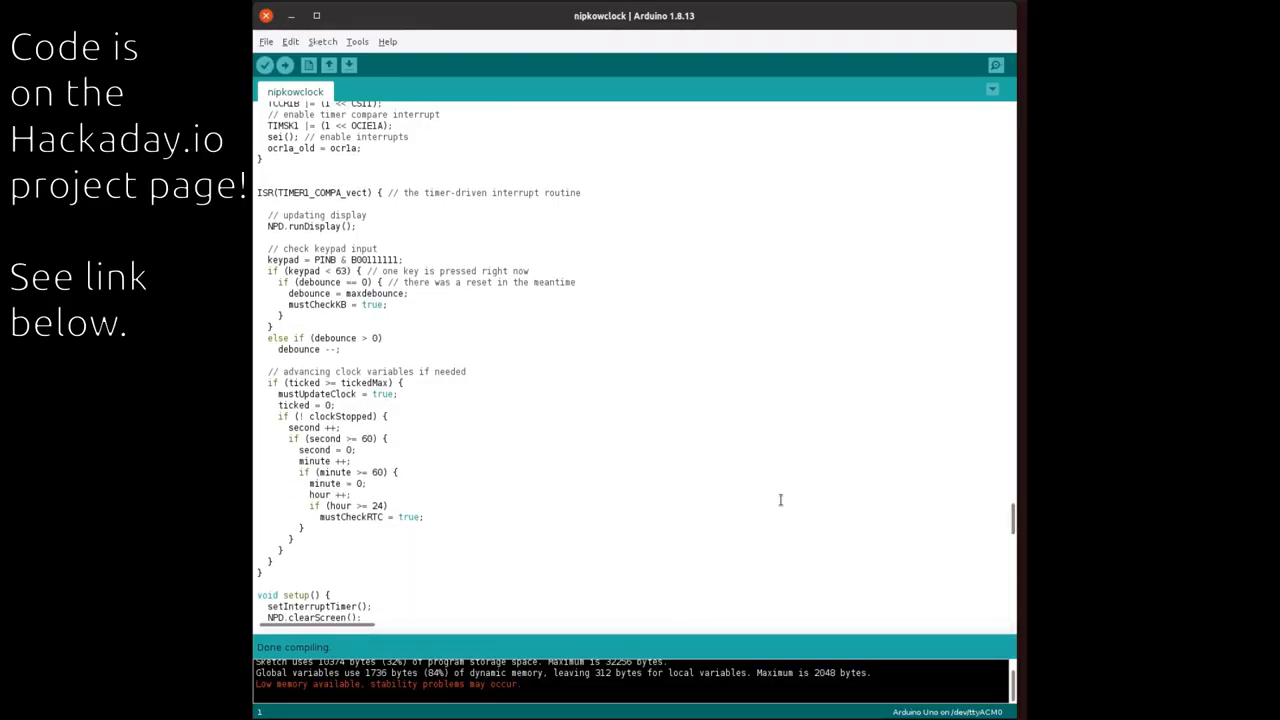
Step: Highlight the clock-advancing block of the interrupt routine in the sketch
drag(304, 578, 256, 326)
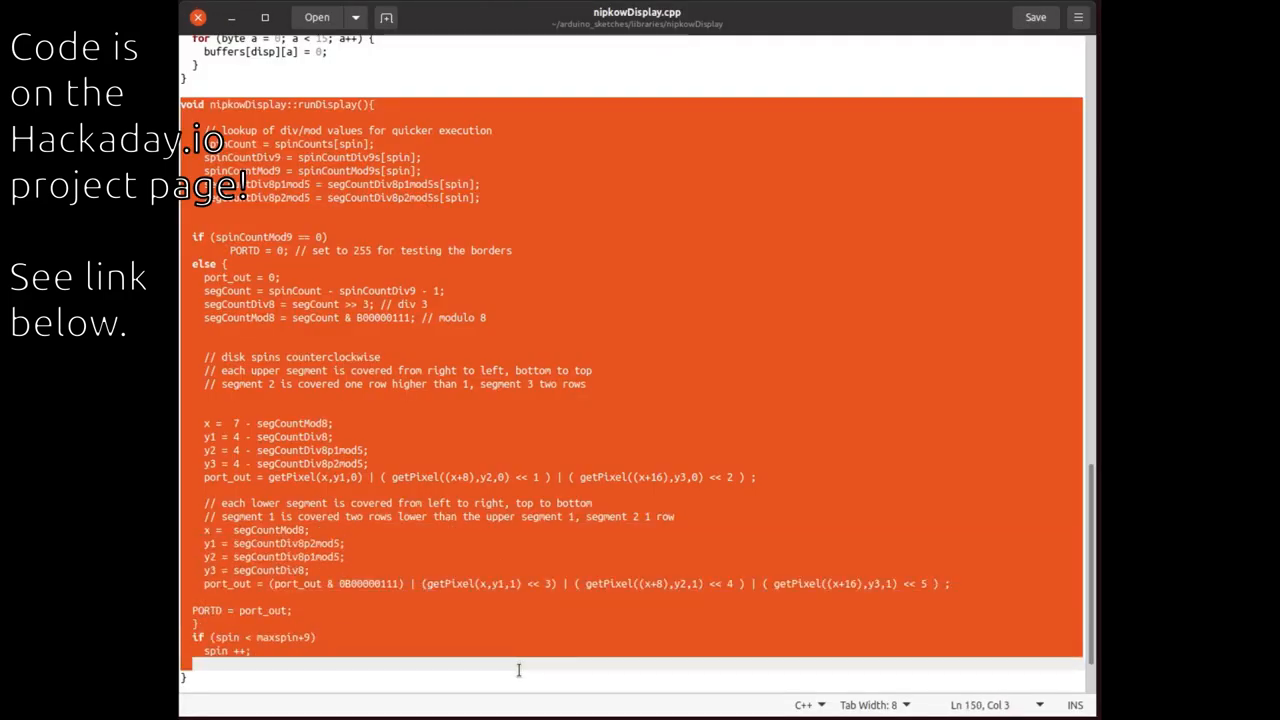
Step: Extend the highlight over the whole runDisplay() function in nipkowDisplay.cpp
drag(518, 670, 518, 672)
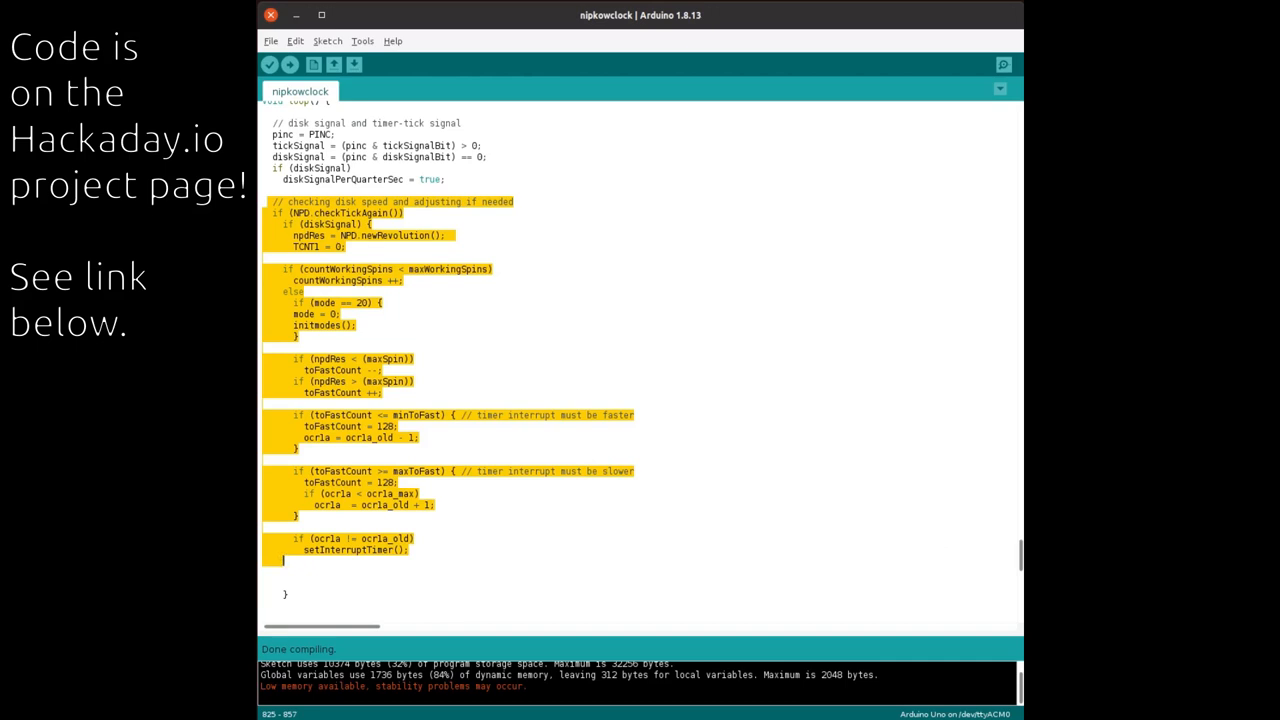
Step: Mark the npdRes versus maxSpin checks, then select the whole convert_font.py script
drag(293, 358, 262, 403)
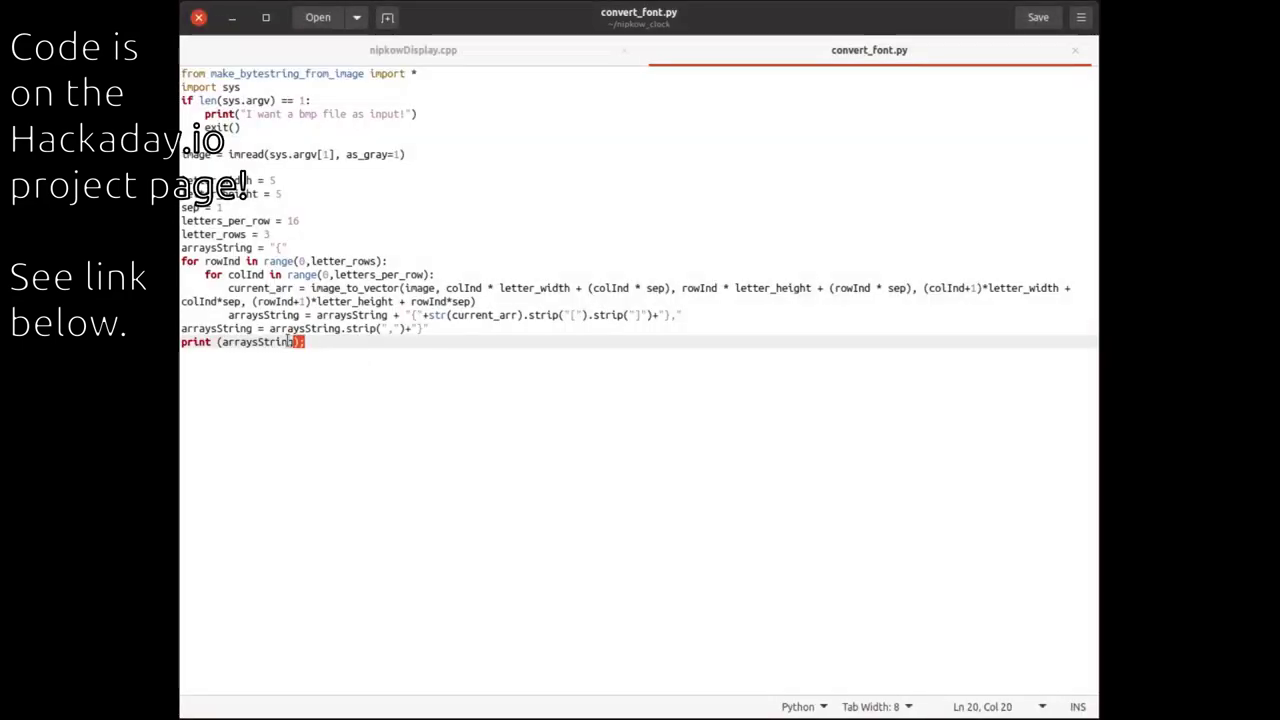
drag(305, 342, 182, 87)
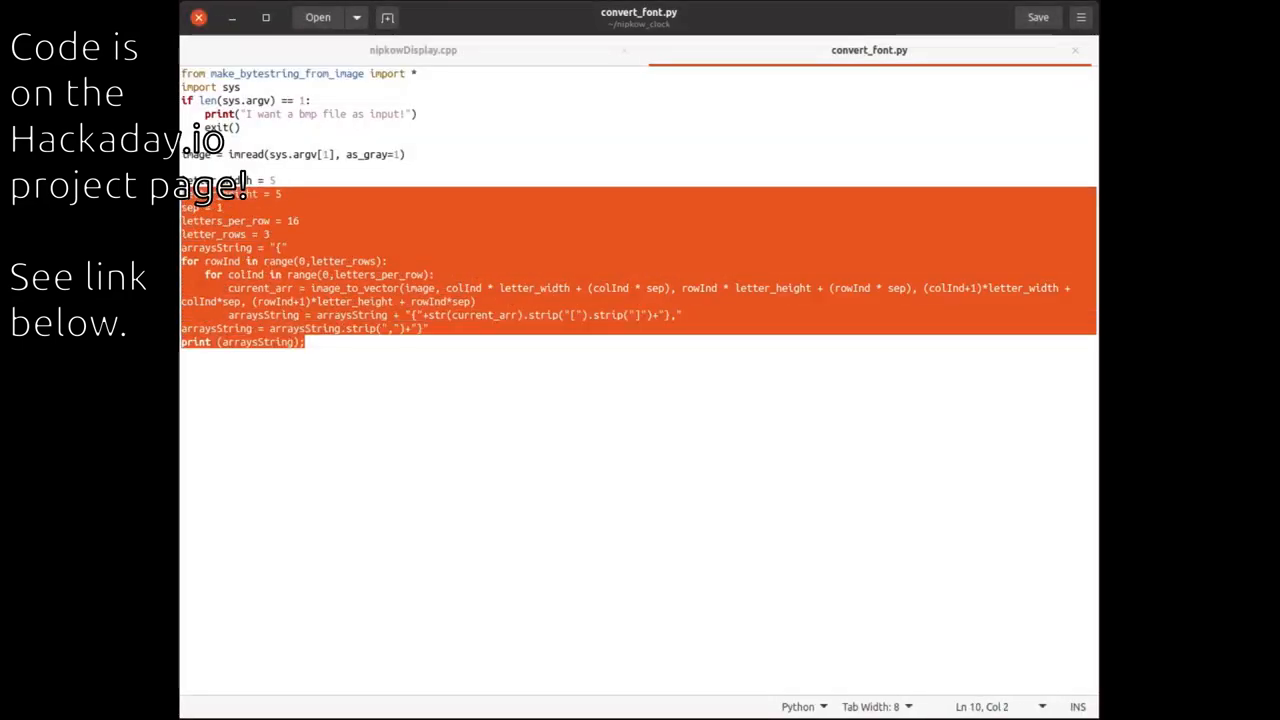